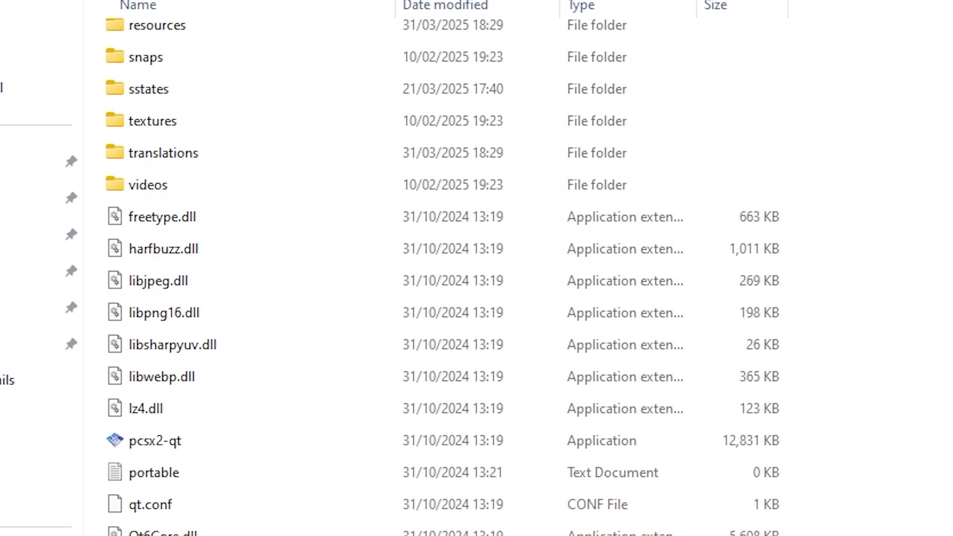
scroll(442, 278, up, 5)
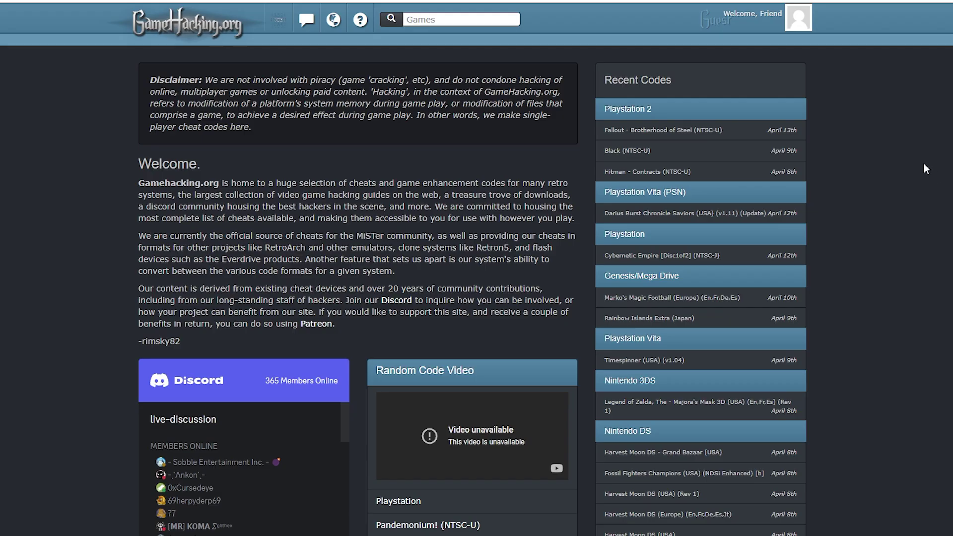
Search GameHacking.org for "Rocky" and open the PlayStation 2 entry Rocky (PAL-Unk).
click(427, 20)
text(Rocky)
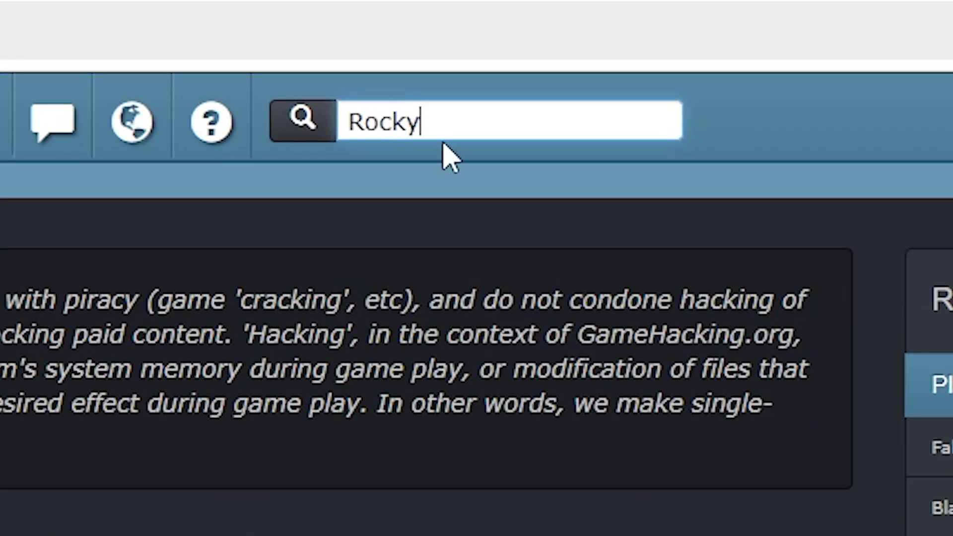
click(297, 138)
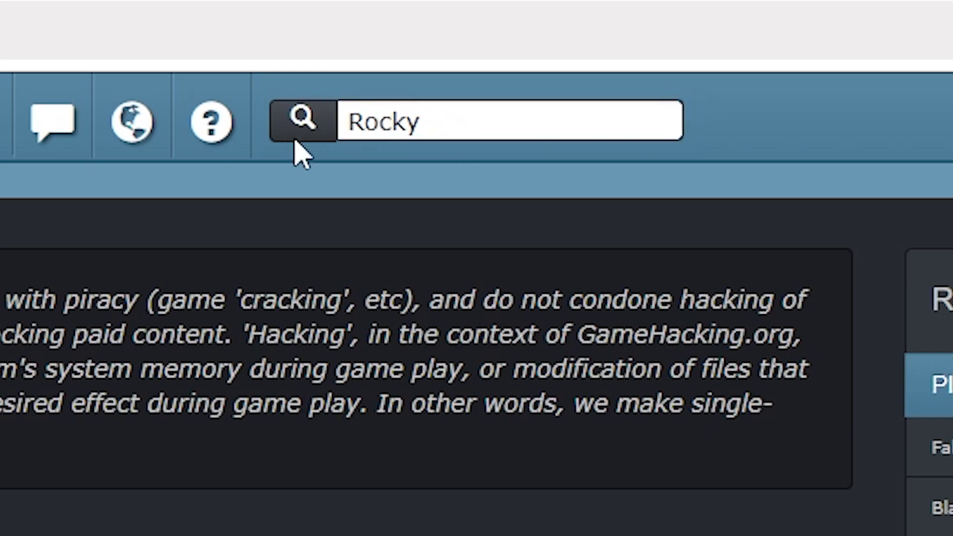
click(510, 108)
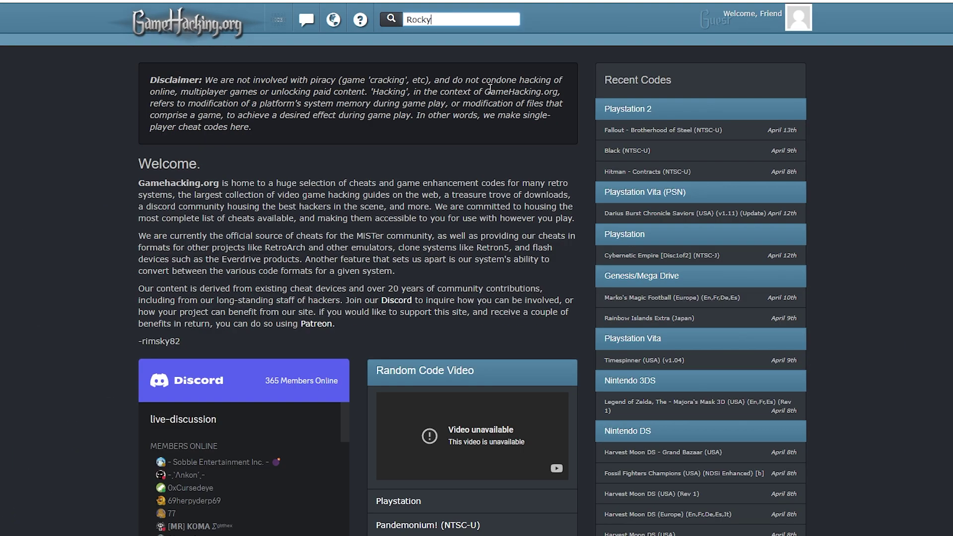
key(Return)
scroll(75, 385, down, 10)
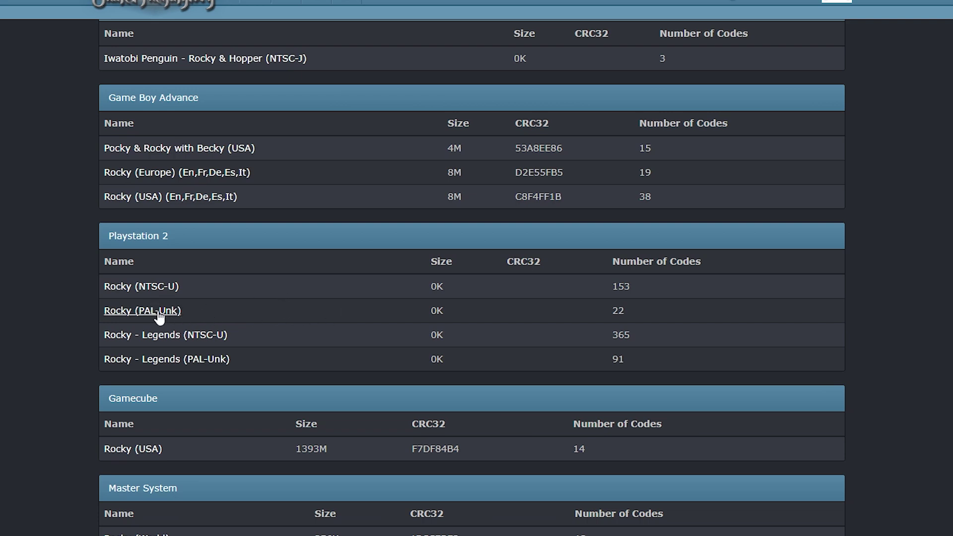
click(124, 312)
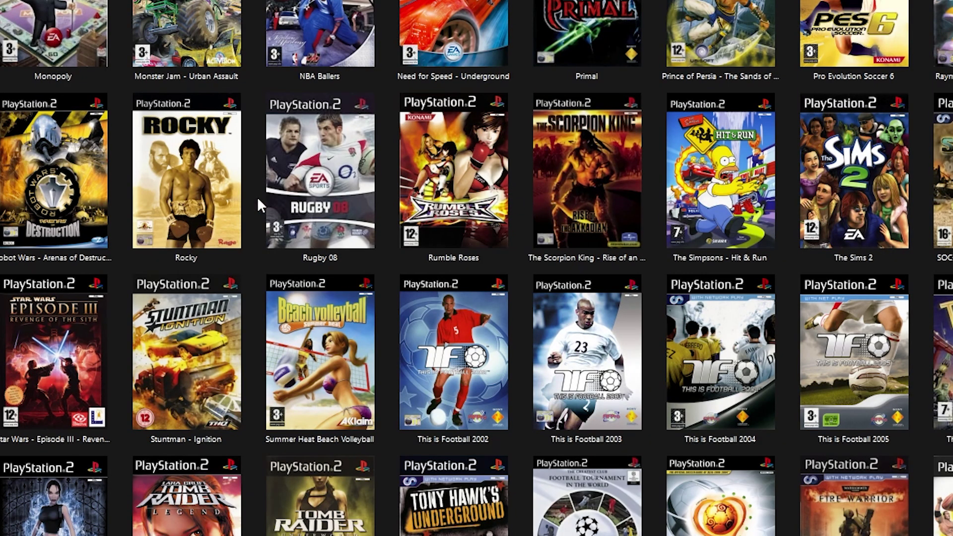
Open Rocky's game properties in PCSX2 and compare its serial with the one on the GameHacking.org page.
click(188, 205)
right_click(188, 205)
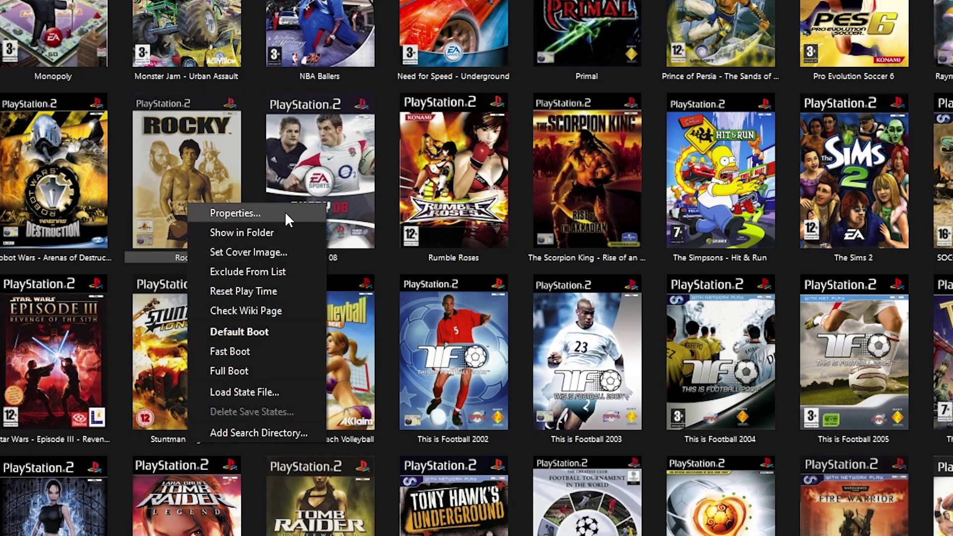
click(285, 211)
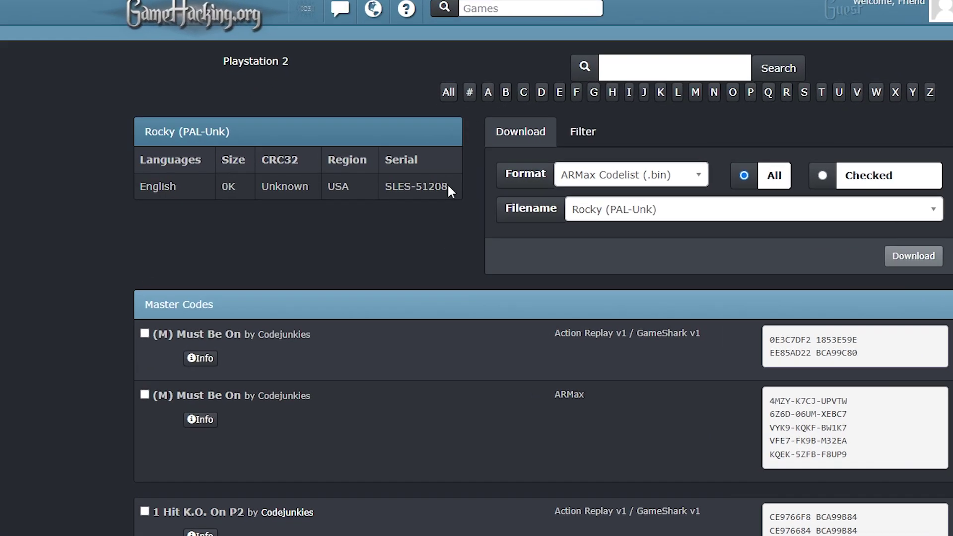
drag(447, 183, 397, 187)
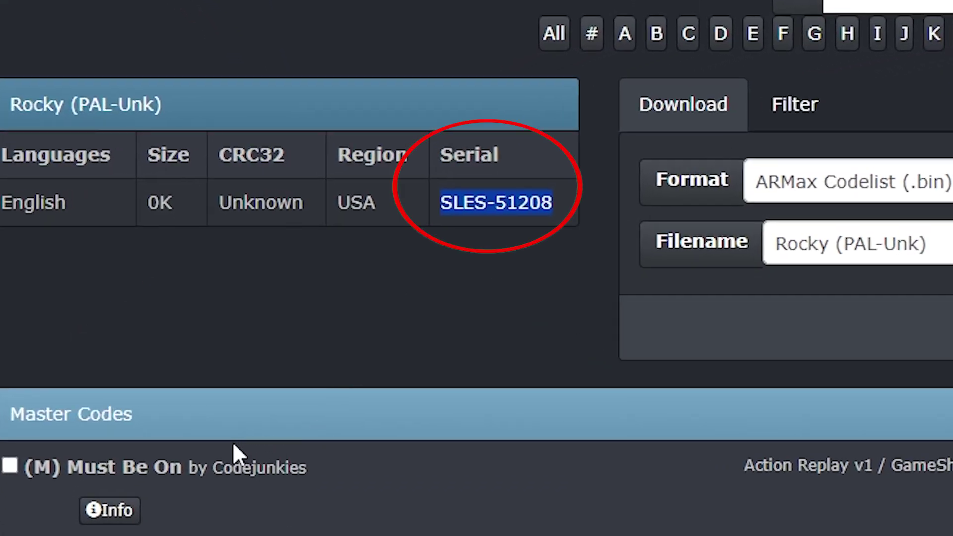
click(192, 304)
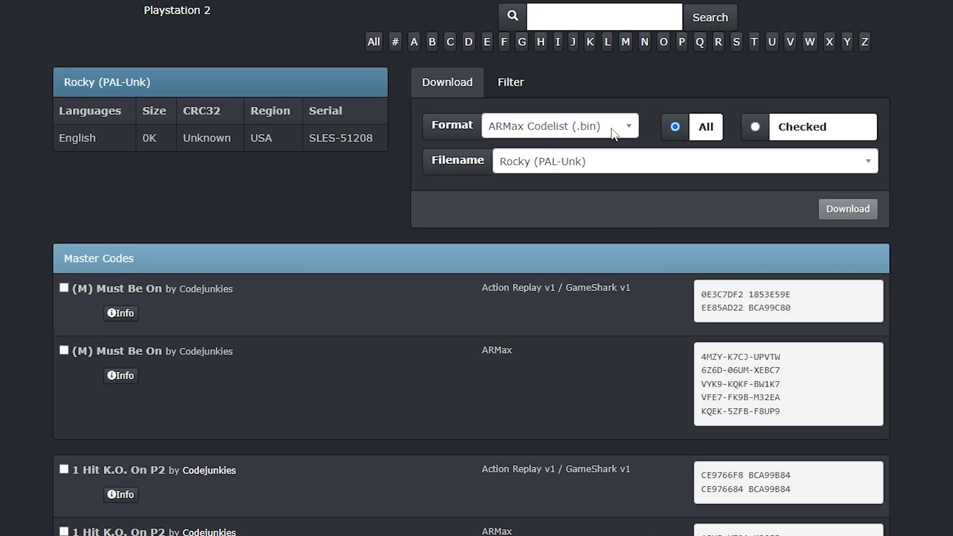
Set the code download format to PCSX2 (.pnach) and limit the download to checked codes.
click(626, 133)
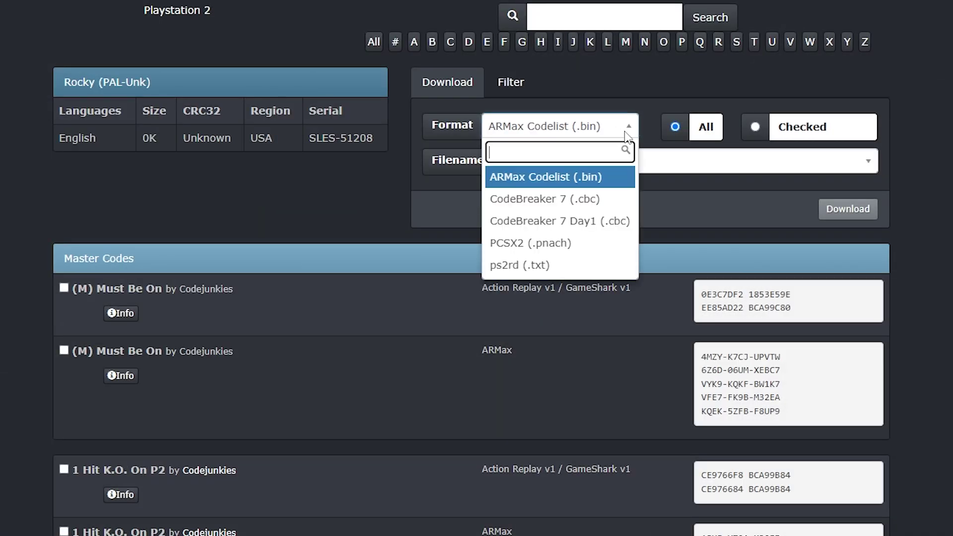
click(577, 254)
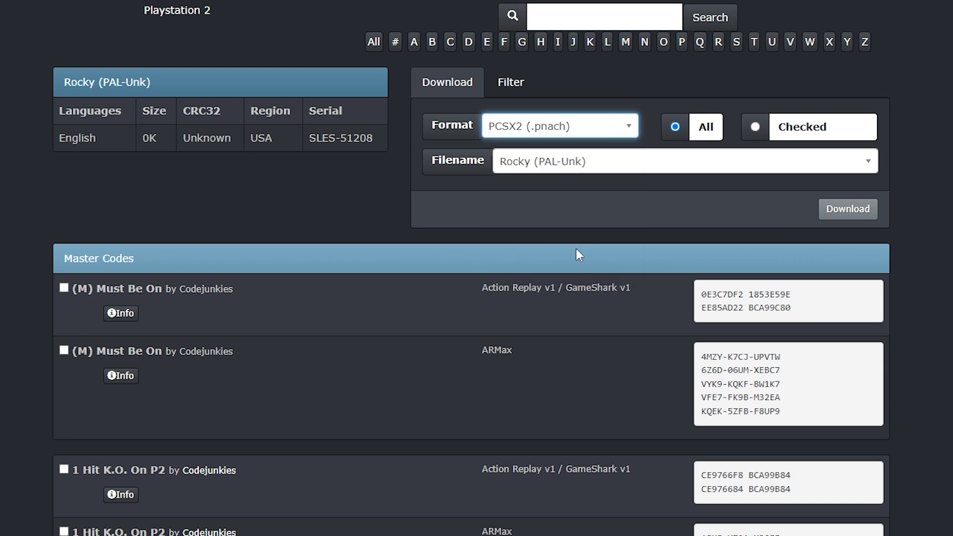
click(756, 127)
click(756, 128)
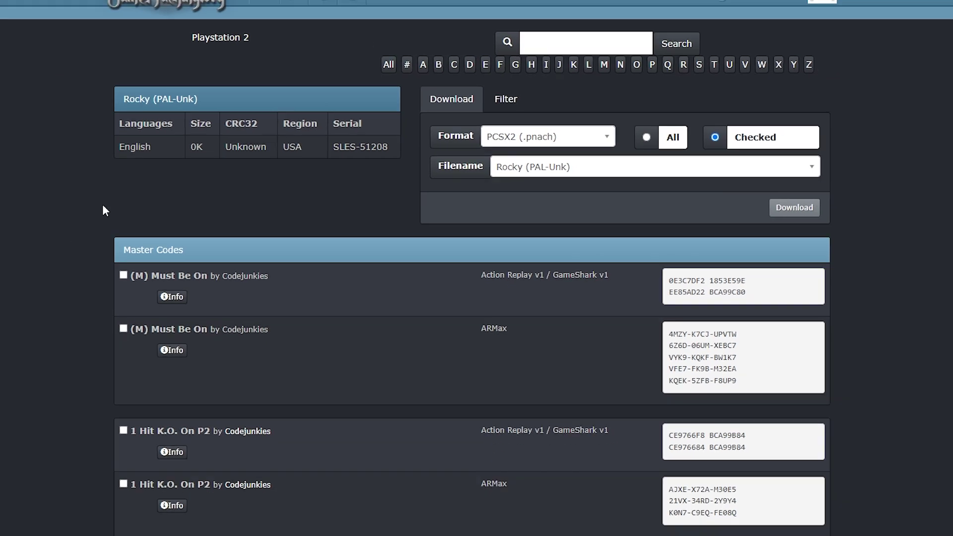
Select both Infinite Health P1 codes plus the Action Replay v1 / GameShark v1 codes for Max Stamina and Open All Characters.
scroll(133, 204, down, 3)
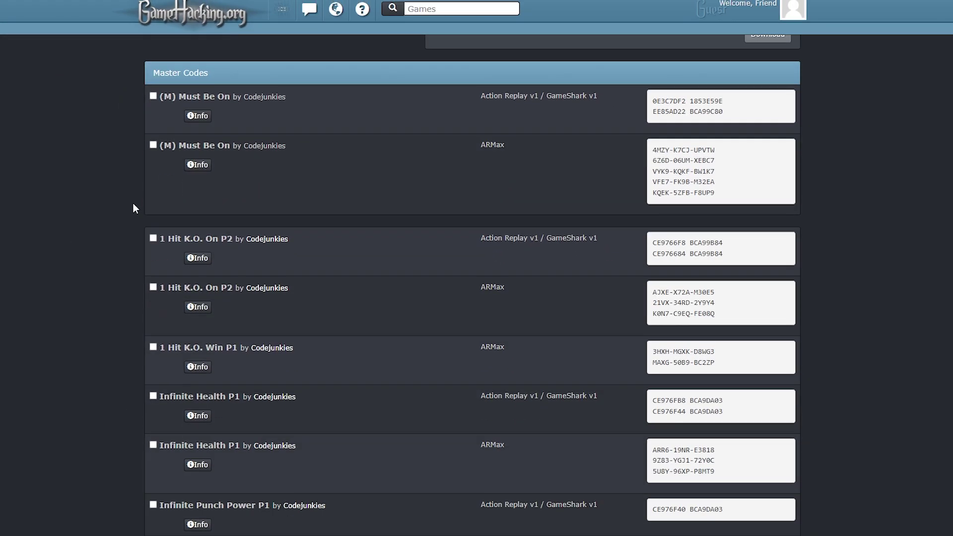
scroll(133, 204, down, 2)
scroll(133, 204, down, 1)
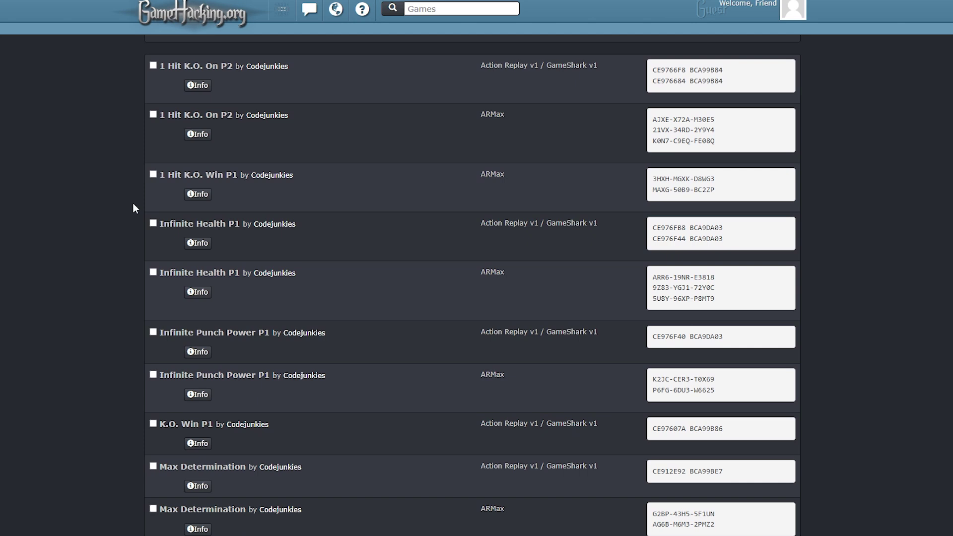
scroll(133, 204, down, 1)
scroll(133, 208, down, 1)
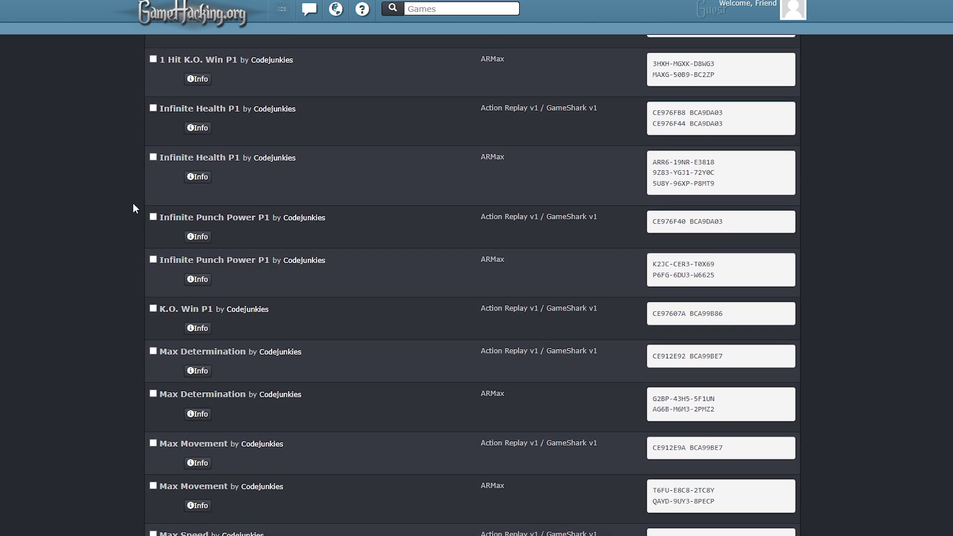
scroll(123, 181, up, 1)
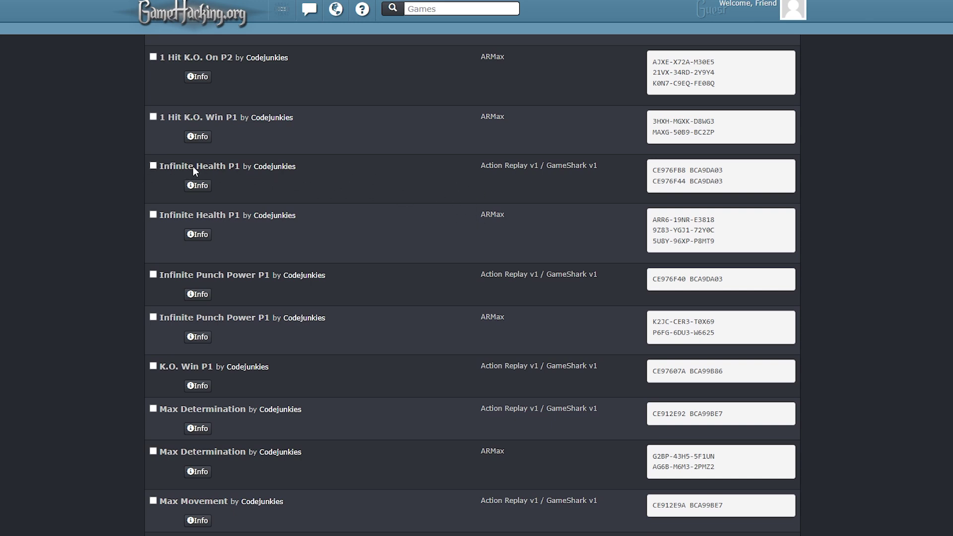
click(154, 165)
scroll(392, 232, down, 5)
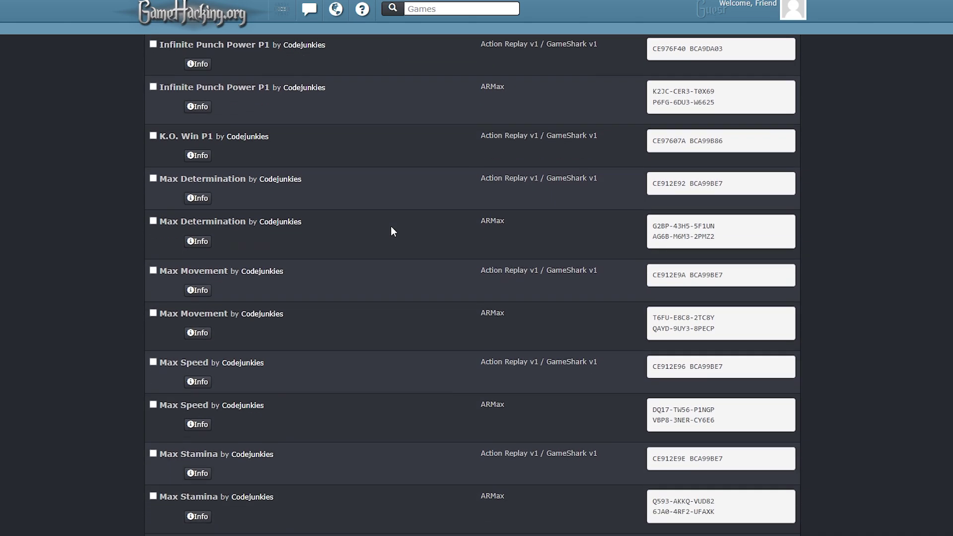
scroll(393, 231, down, 4)
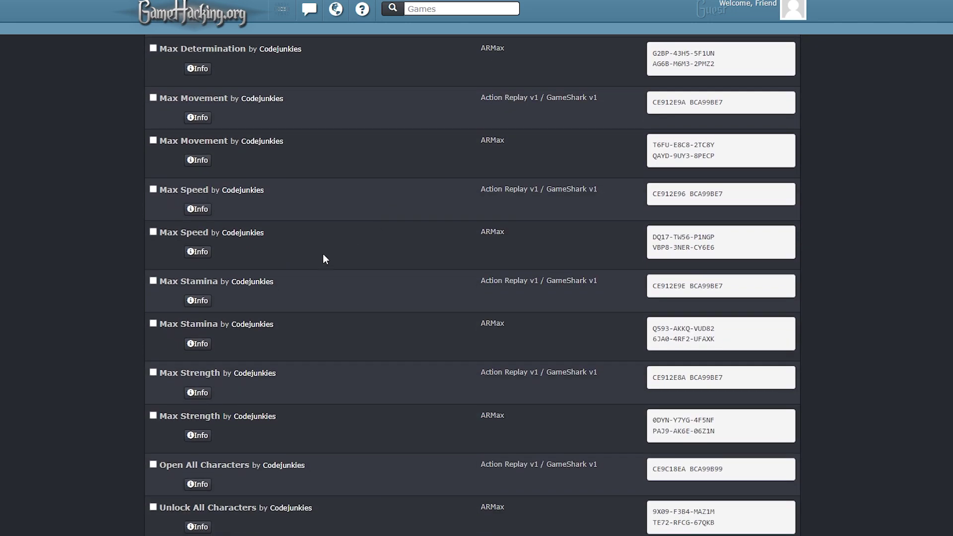
click(153, 282)
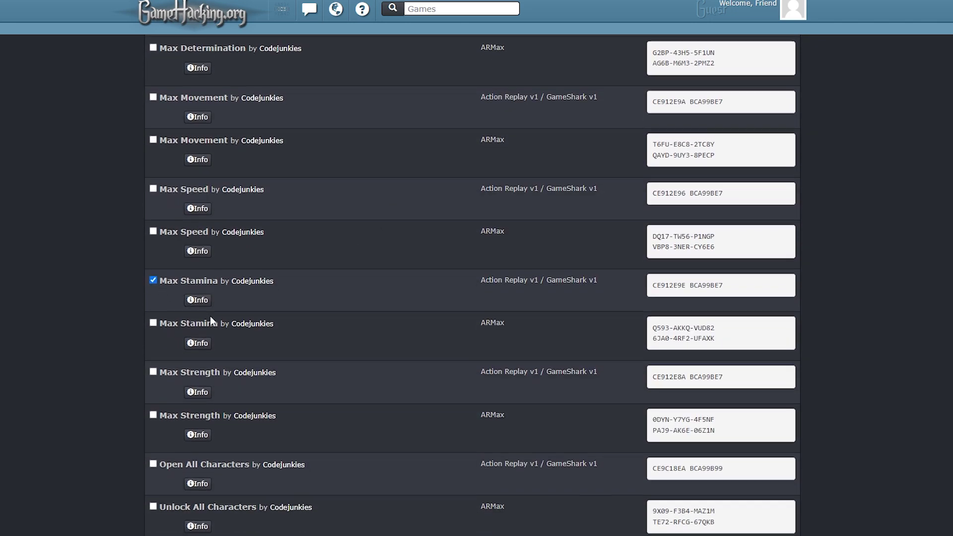
scroll(210, 315, down, 1)
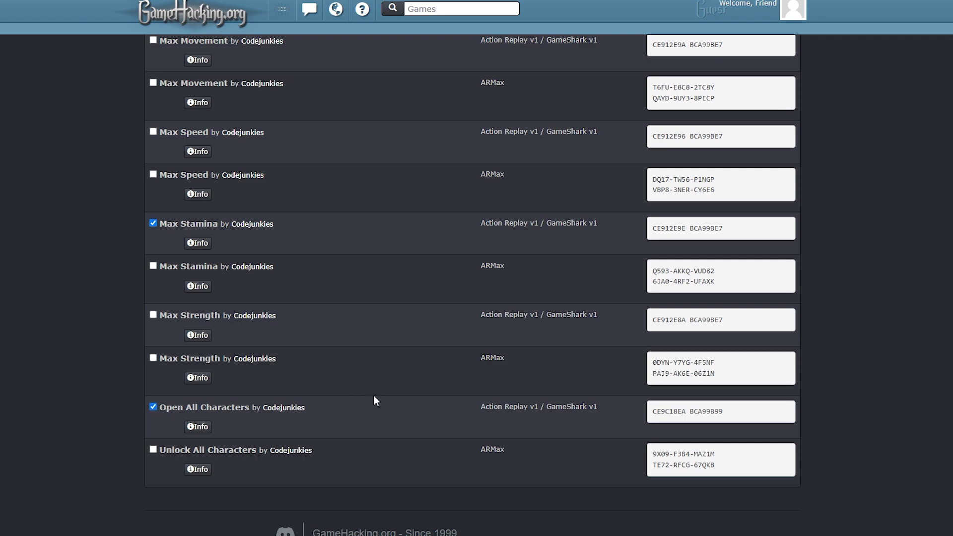
Download the selected Rocky (PAL-Unk) codes as a .pnach file.
scroll(380, 401, up, 14)
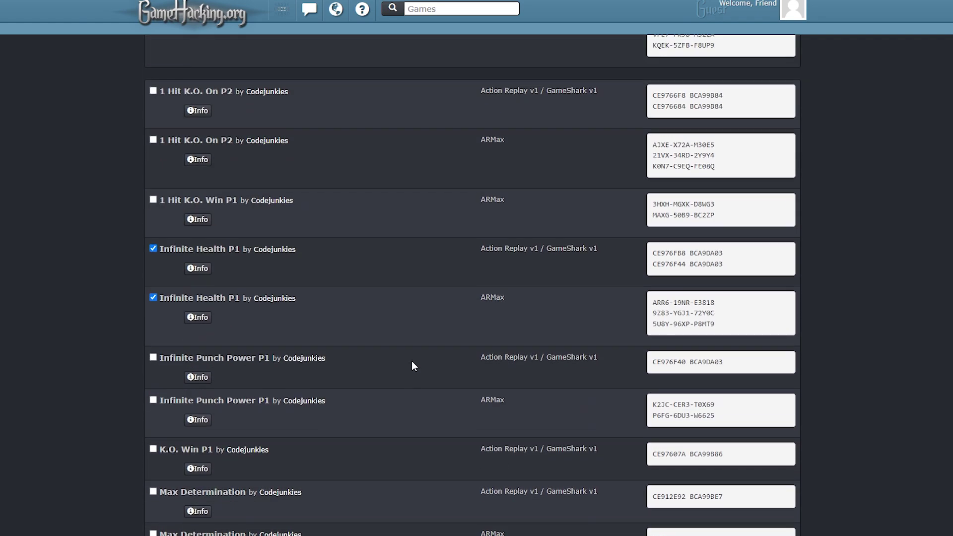
scroll(453, 343, up, 3)
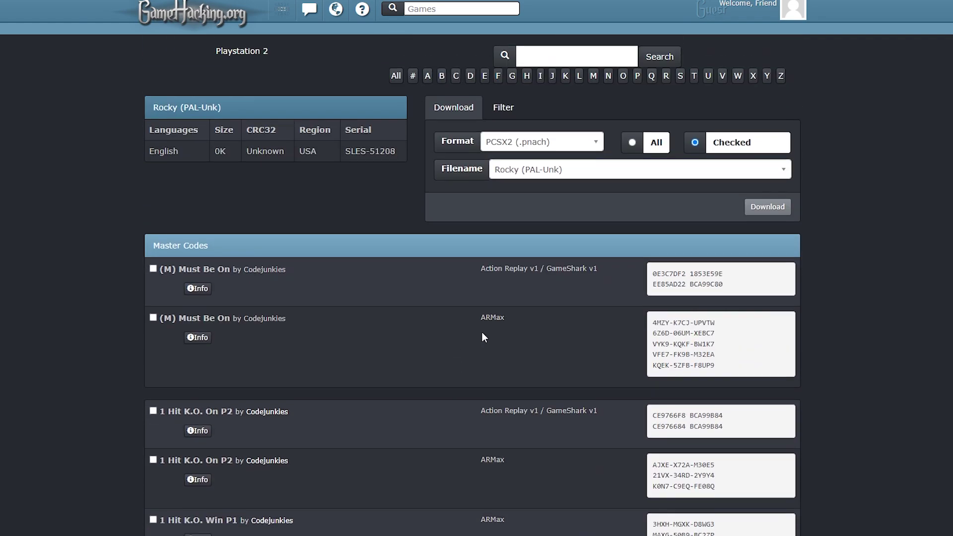
click(769, 217)
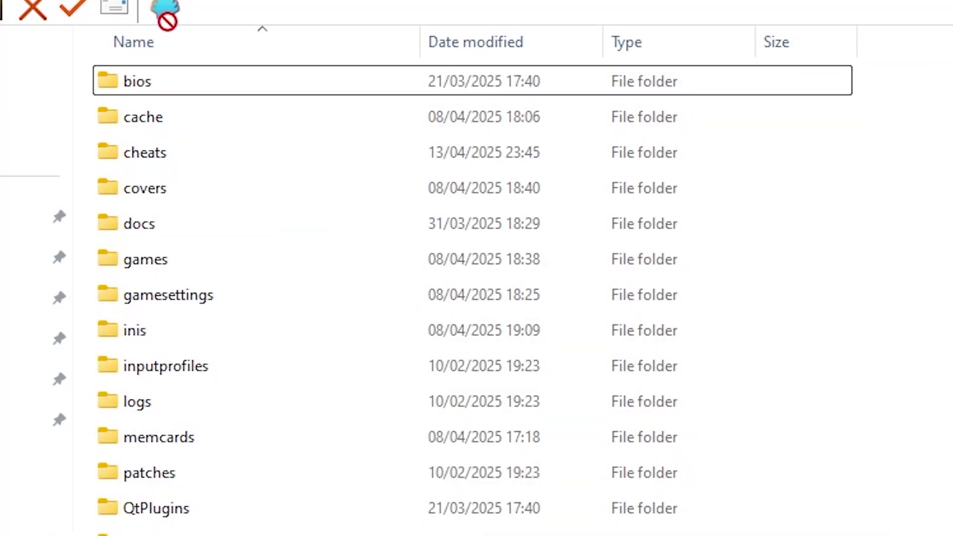
In File Explorer, move the downloaded .pnach file into the PCSX2 cheats folder and open that folder.
drag(169, 15, 242, 165)
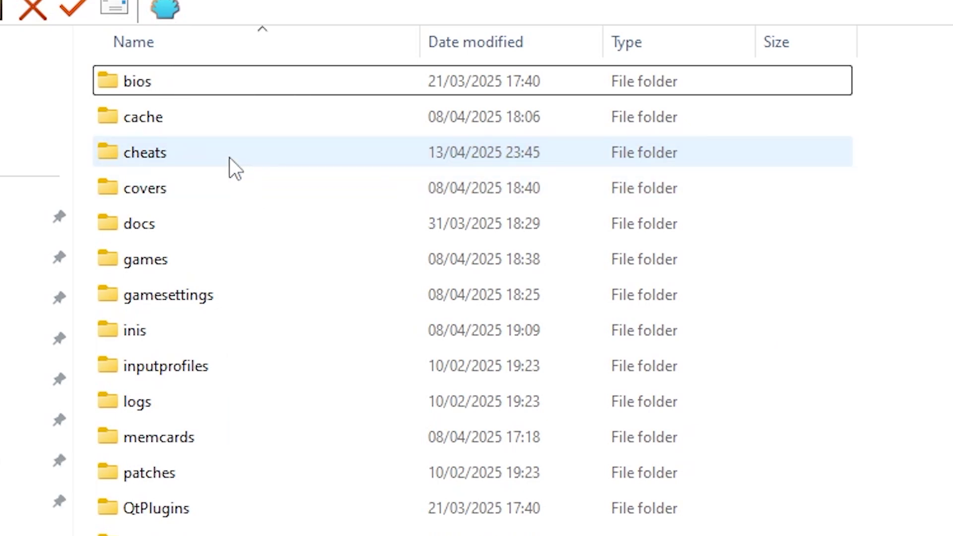
double_click(229, 157)
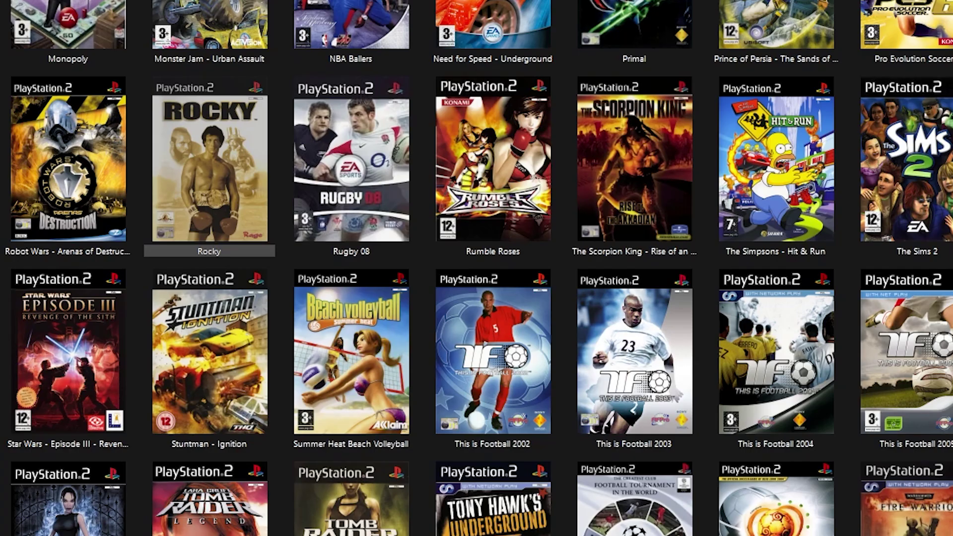
In PCSX2, open Rocky's game properties and copy its CRC value.
right_click(204, 179)
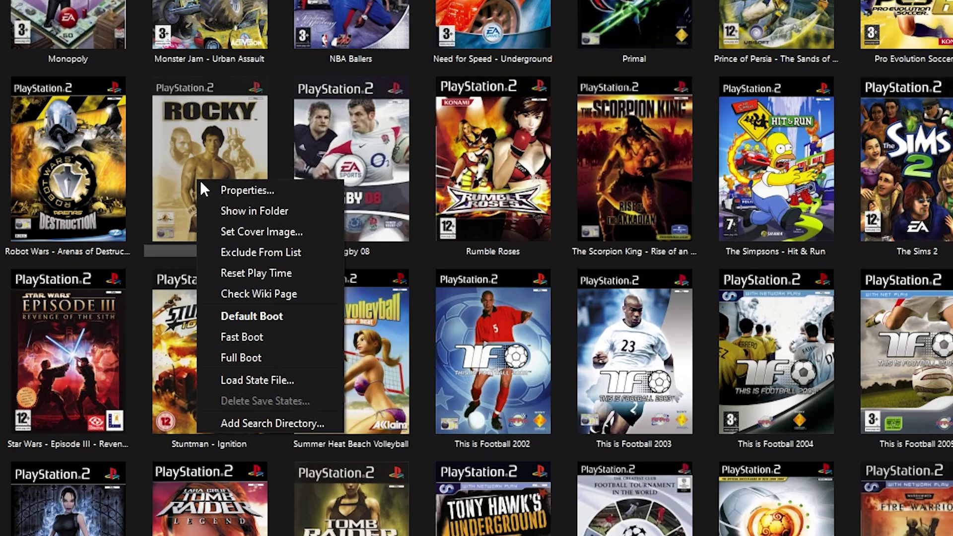
click(225, 195)
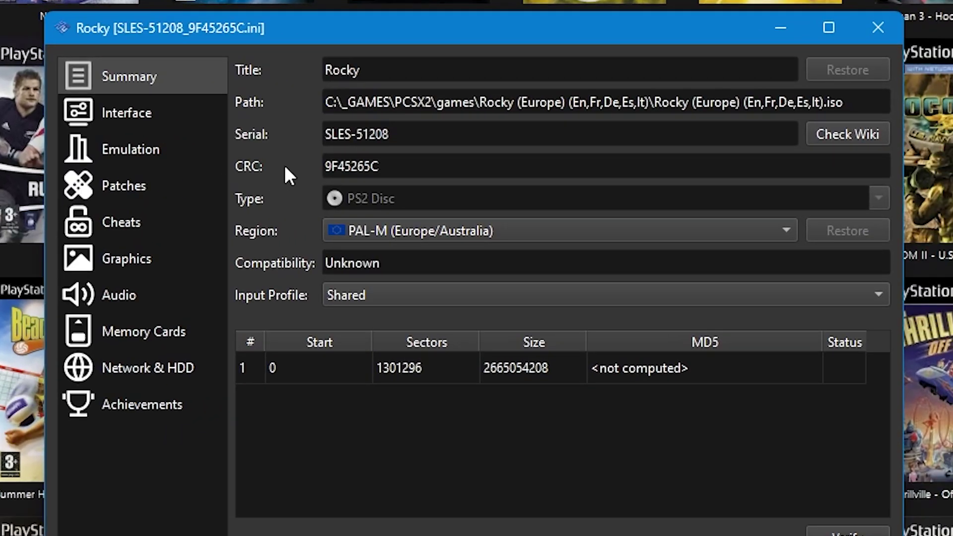
drag(324, 167, 396, 169)
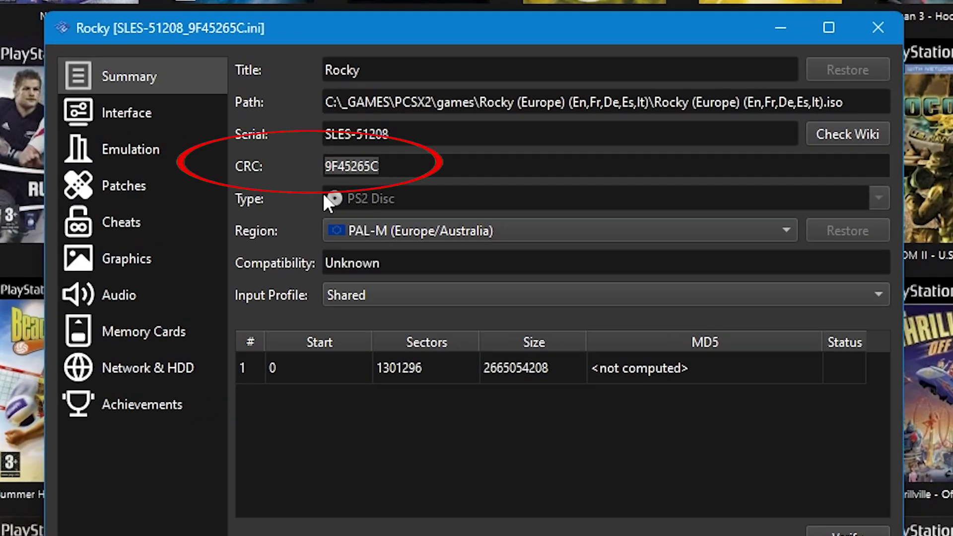
right_click(352, 158)
click(377, 171)
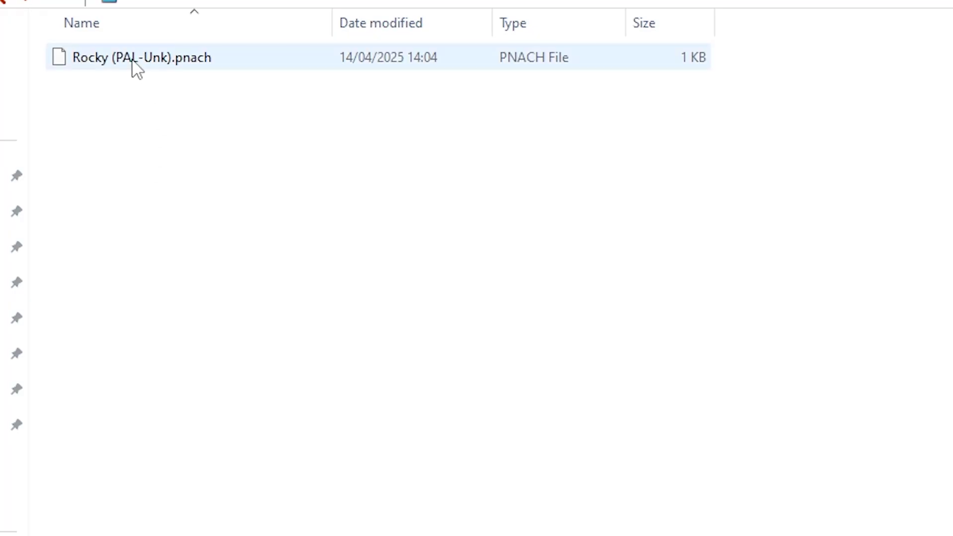
In File Explorer, rename Rocky (PAL-Unk).pnach to the copied CRC 9F45265C, keeping the .pnach extension.
click(132, 62)
right_click(137, 67)
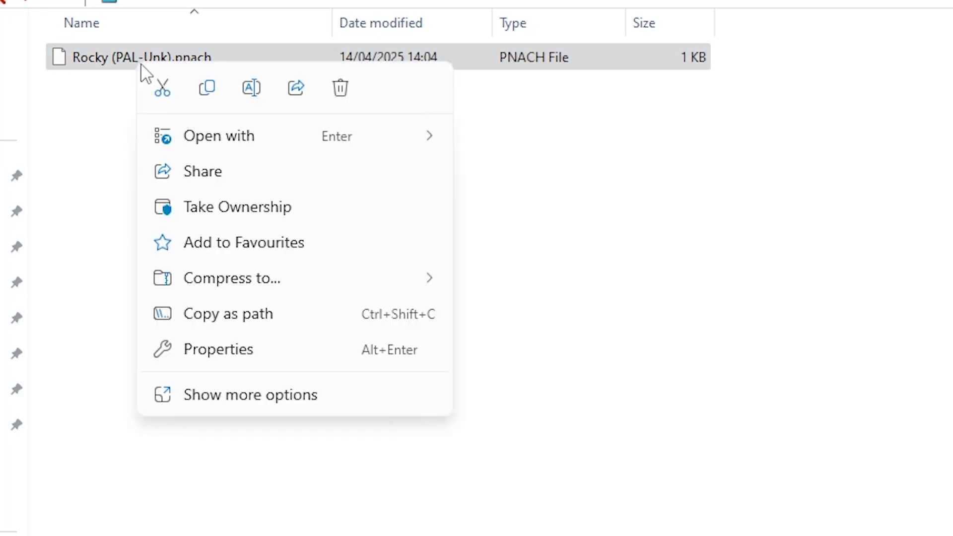
click(236, 400)
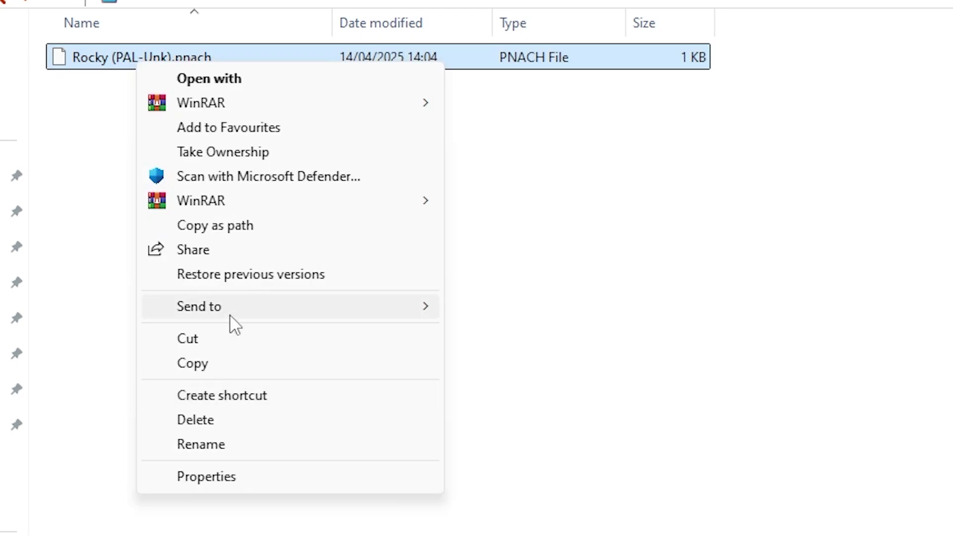
click(226, 446)
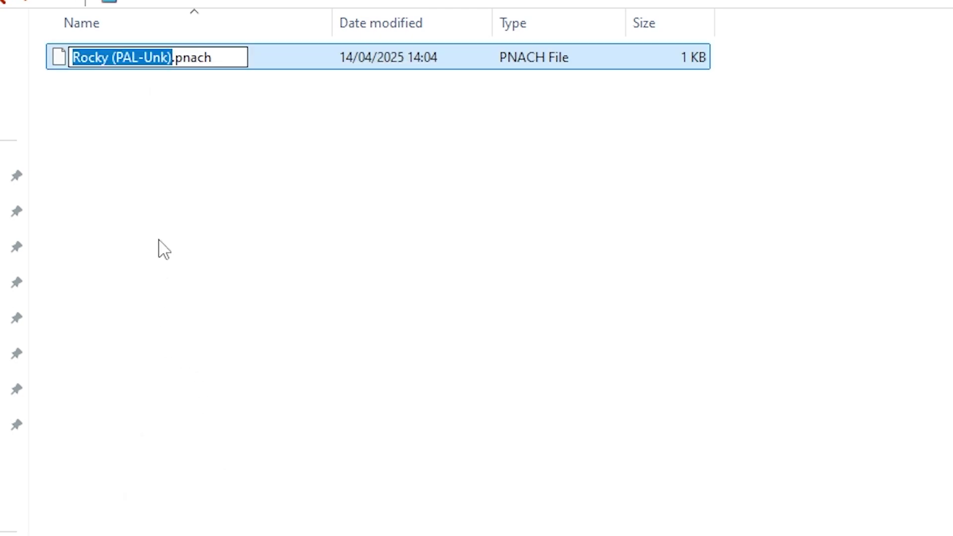
right_click(118, 68)
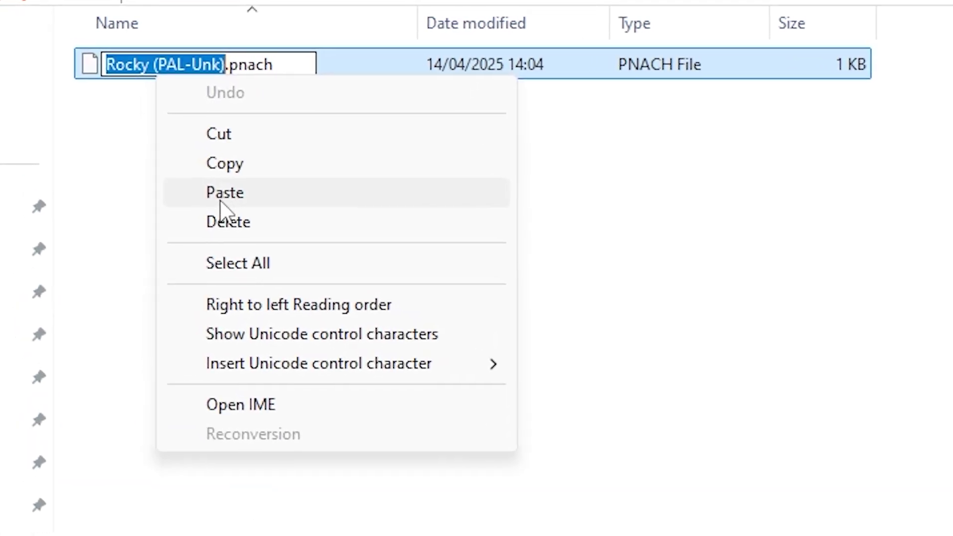
click(220, 193)
click(230, 206)
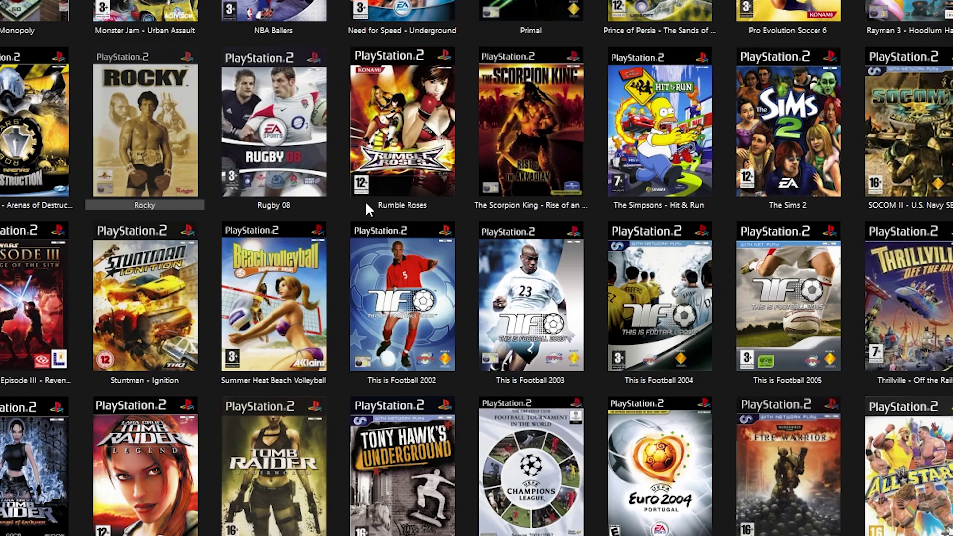
In PCSX2, enable cheats in Rocky's game properties with Infinite Health P1, Max Stamina and Open All Characters active, then close the properties.
right_click(172, 154)
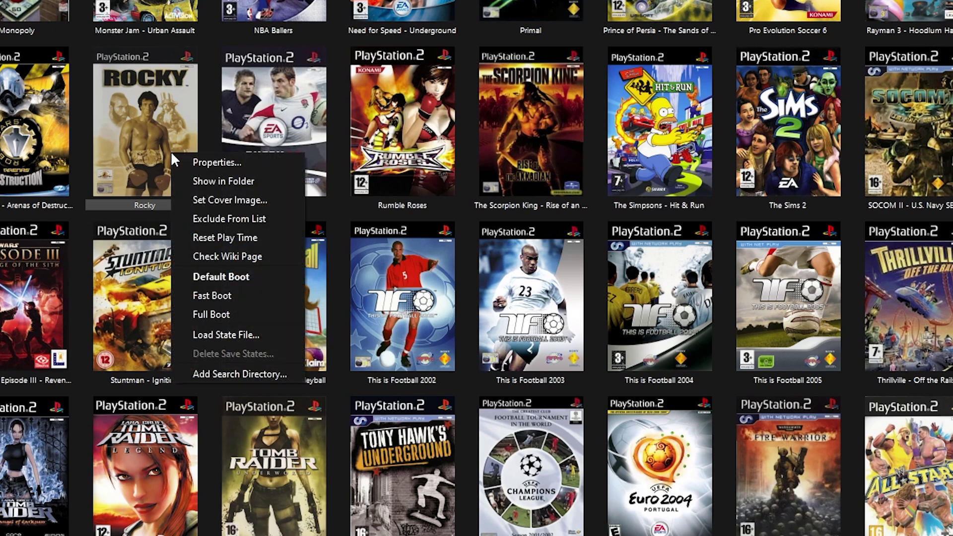
click(255, 160)
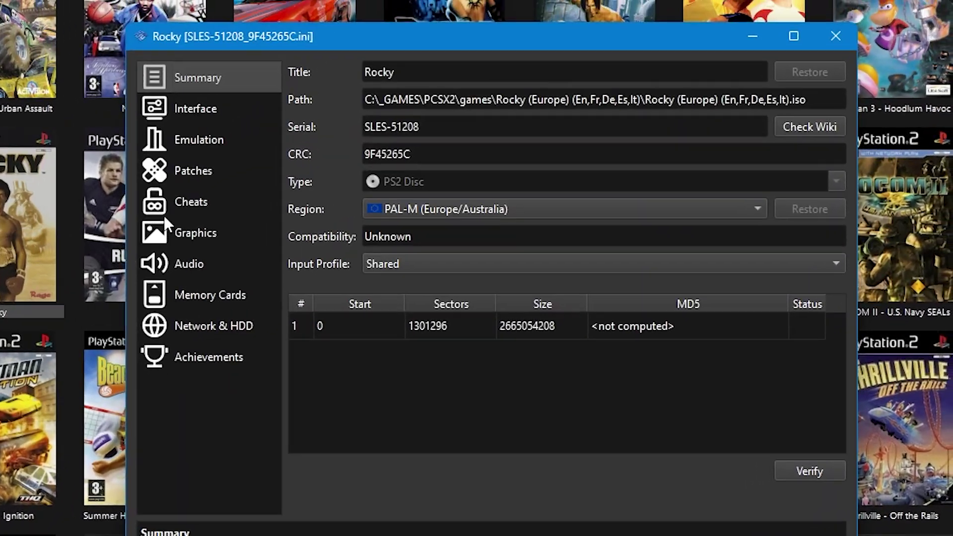
click(223, 210)
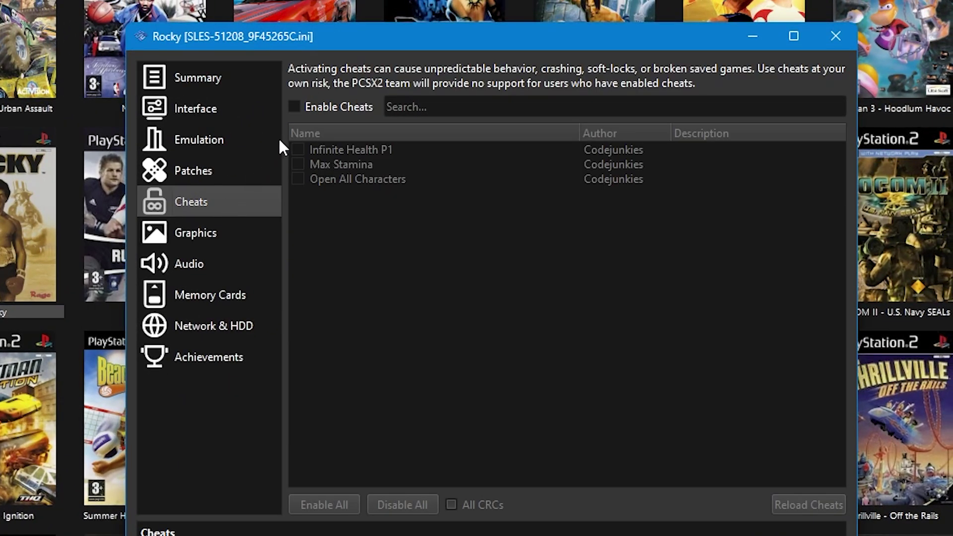
click(293, 110)
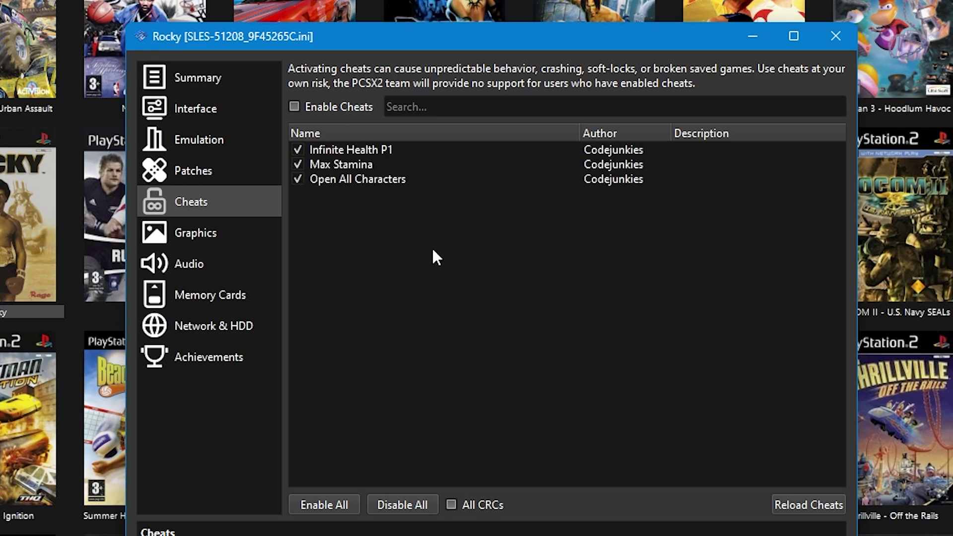
click(827, 37)
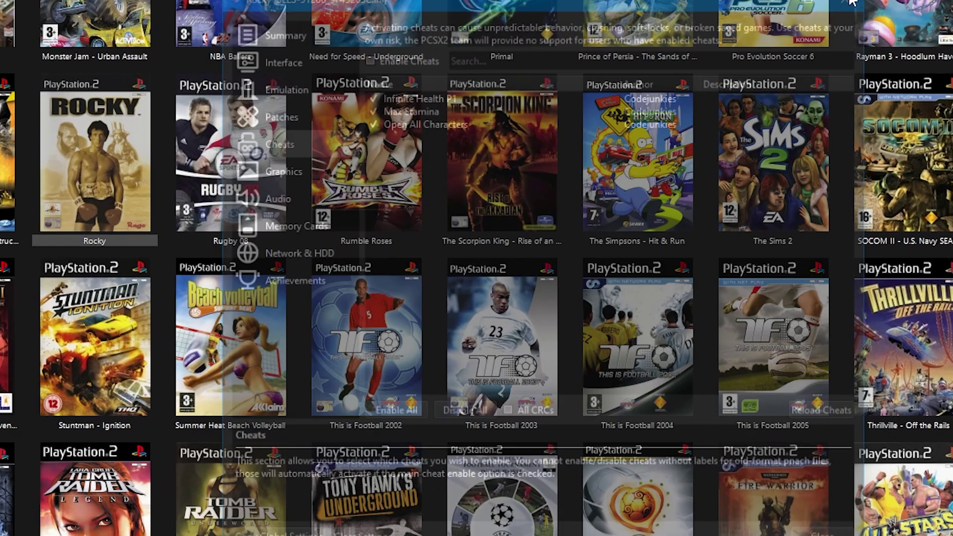
In File Explorer, go to the PCSX2 cheats folder and open 9F45265C.pnach in Notepad.
double_click(153, 124)
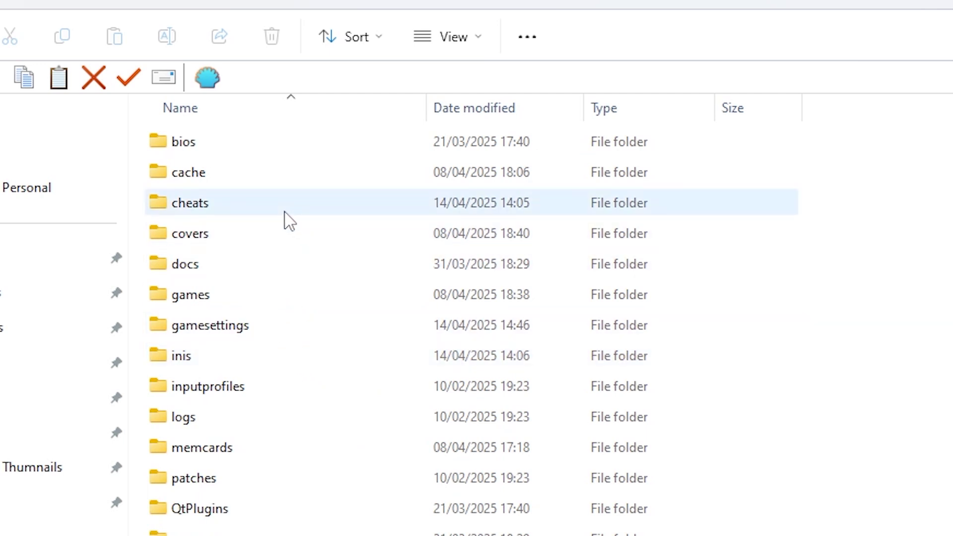
double_click(234, 205)
click(261, 151)
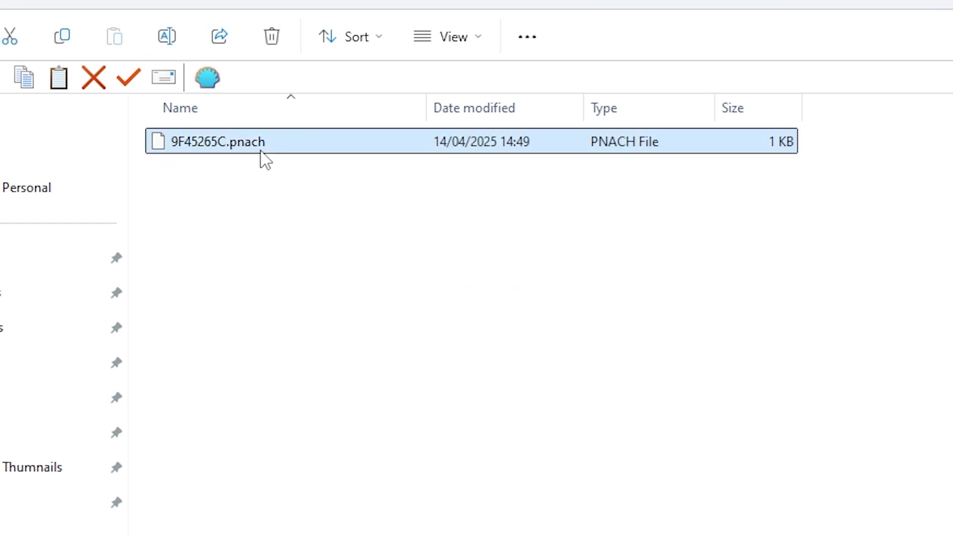
right_click(262, 153)
mouse_move(382, 234)
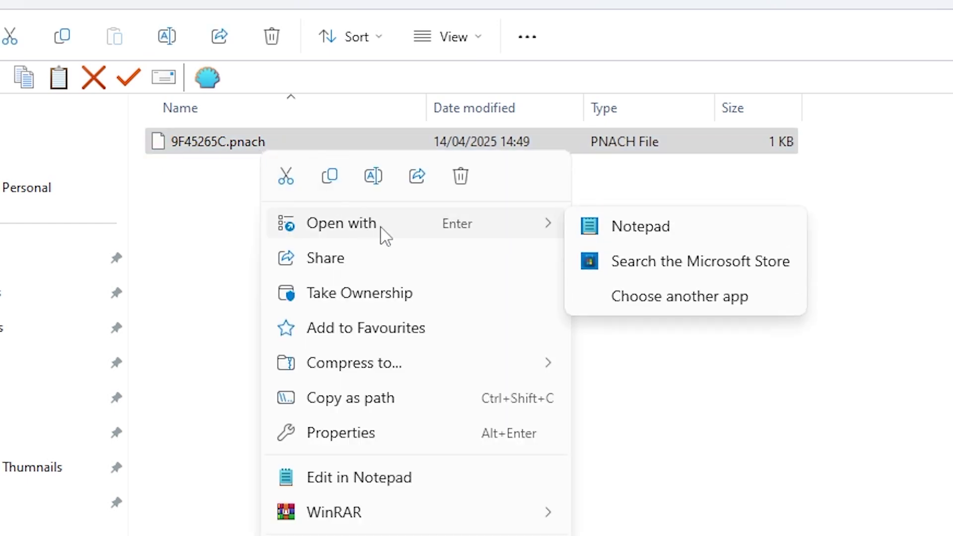
click(651, 233)
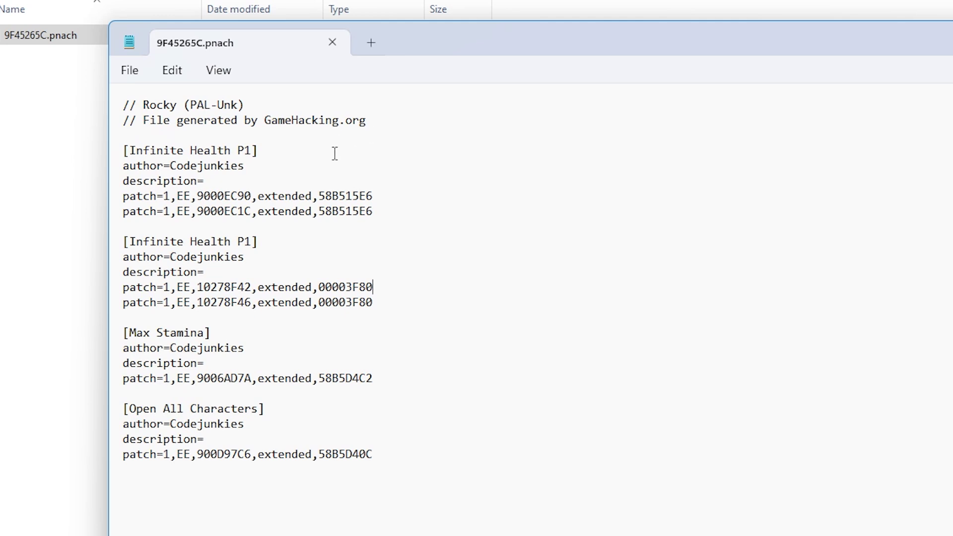
Delete the second, duplicate [Infinite Health P1] block with its author, description and patch lines, and save the file.
drag(292, 150, 118, 151)
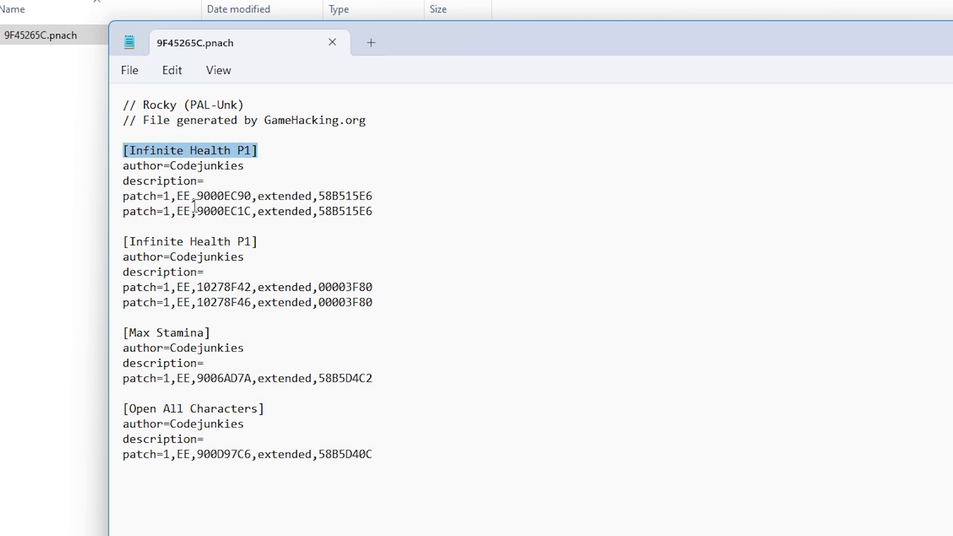
drag(260, 239, 123, 243)
click(268, 260)
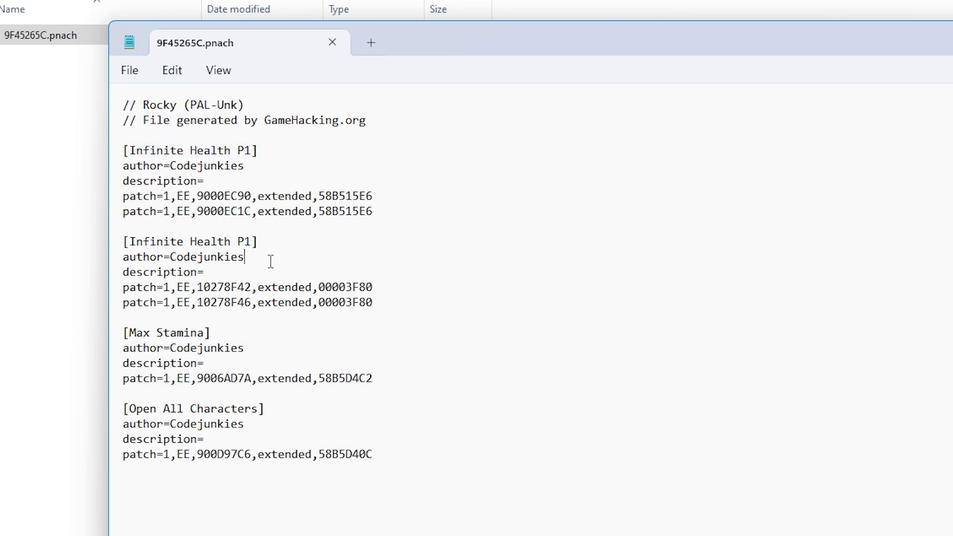
mouse_move(402, 302)
mouse_down()
mouse_move(229, 286)
mouse_move(111, 245)
mouse_up()
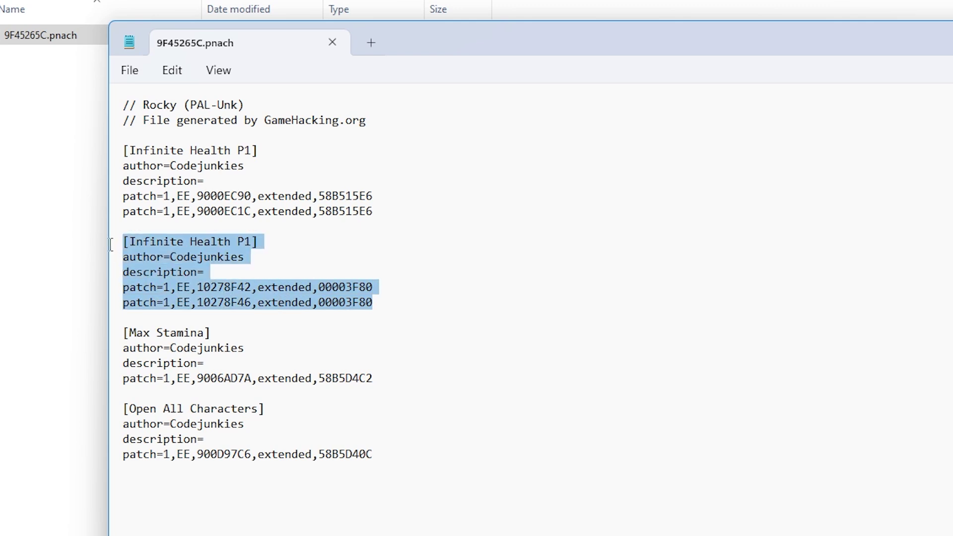
key(BackSpace)
key(BackSpace)
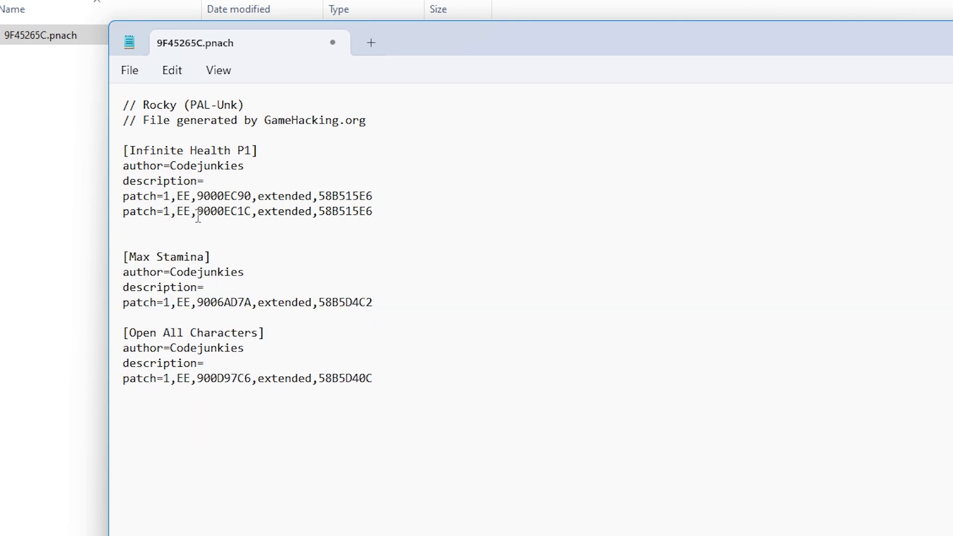
click(130, 71)
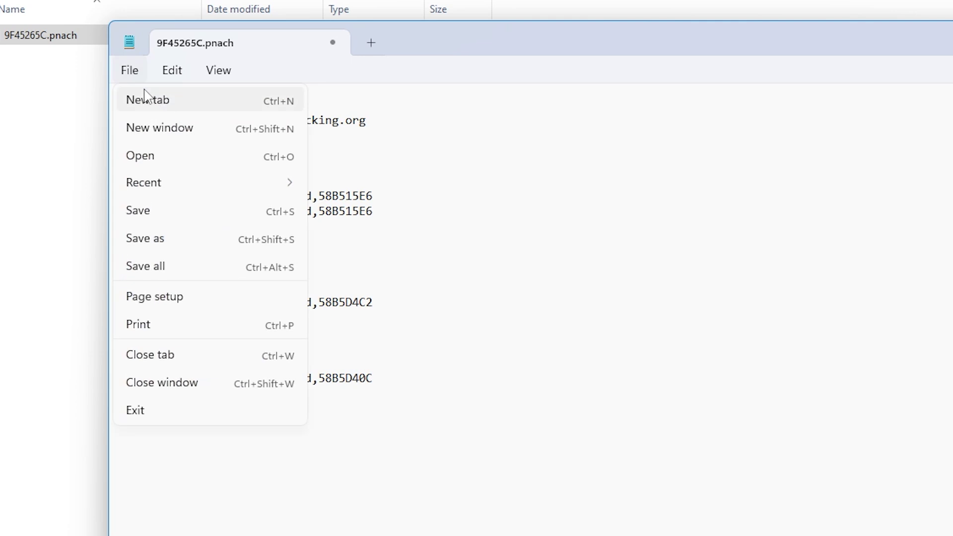
click(163, 210)
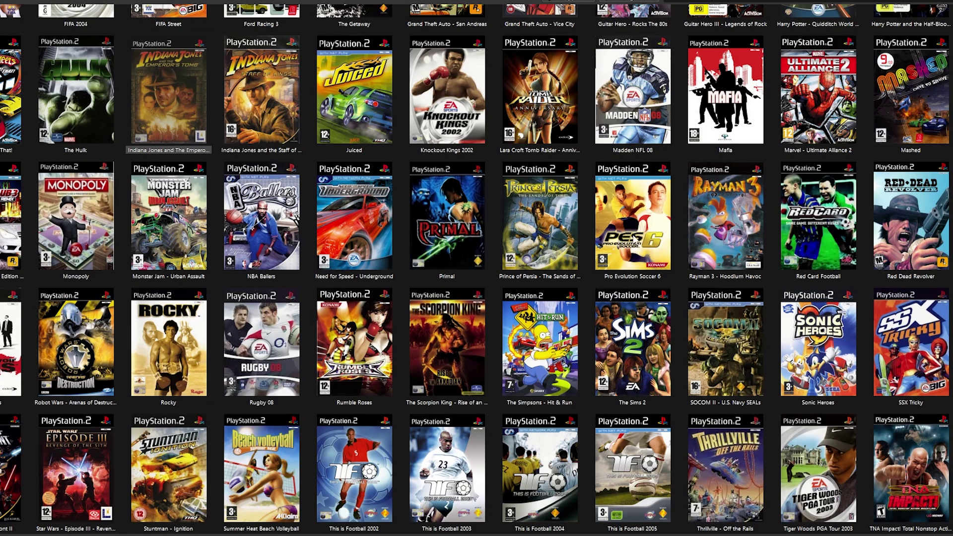
Switch to PCSX2 and open the cheat list in Rocky's game properties.
scroll(370, 307, down, 3)
right_click(159, 245)
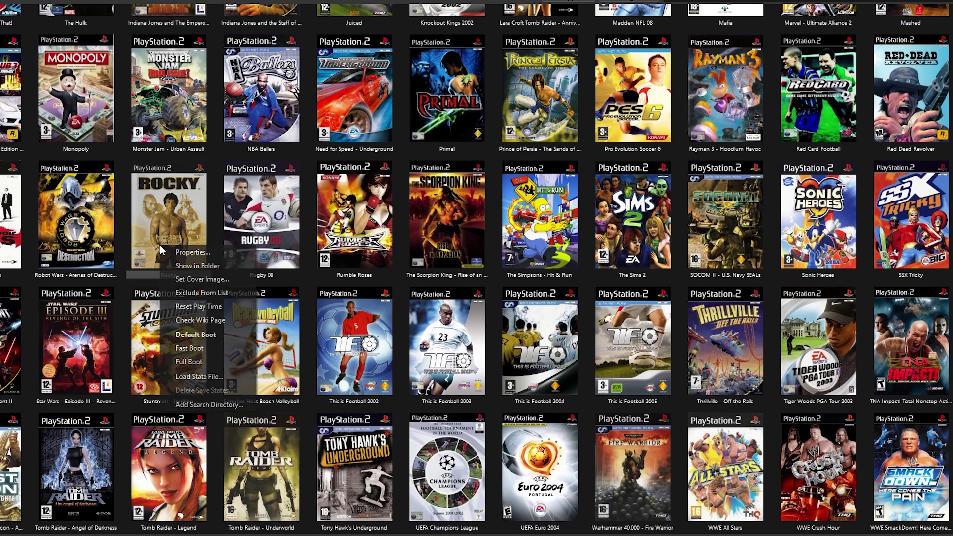
click(220, 255)
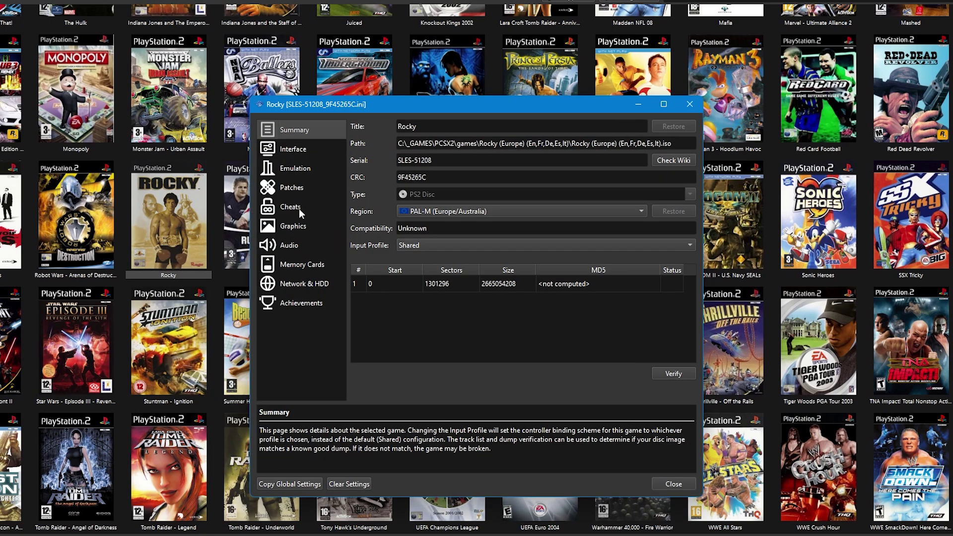
click(299, 209)
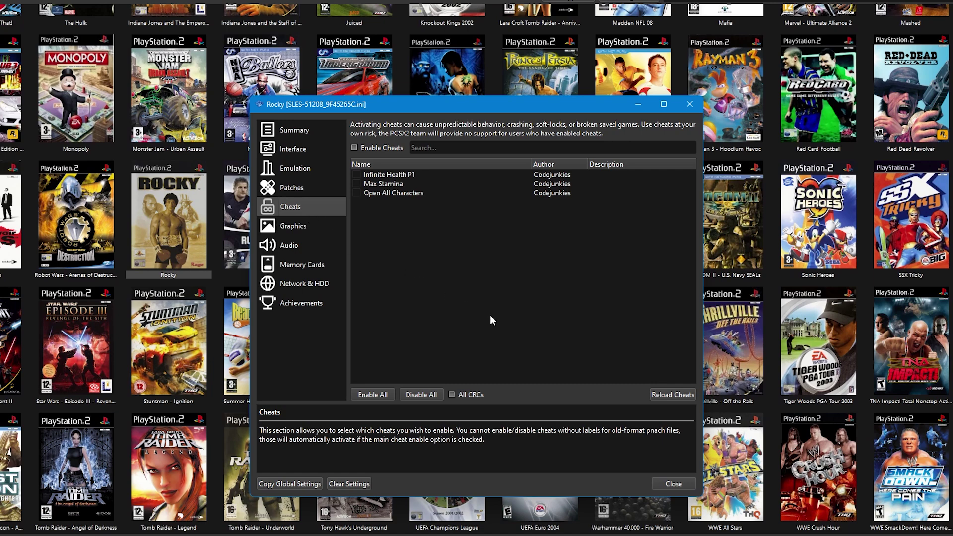